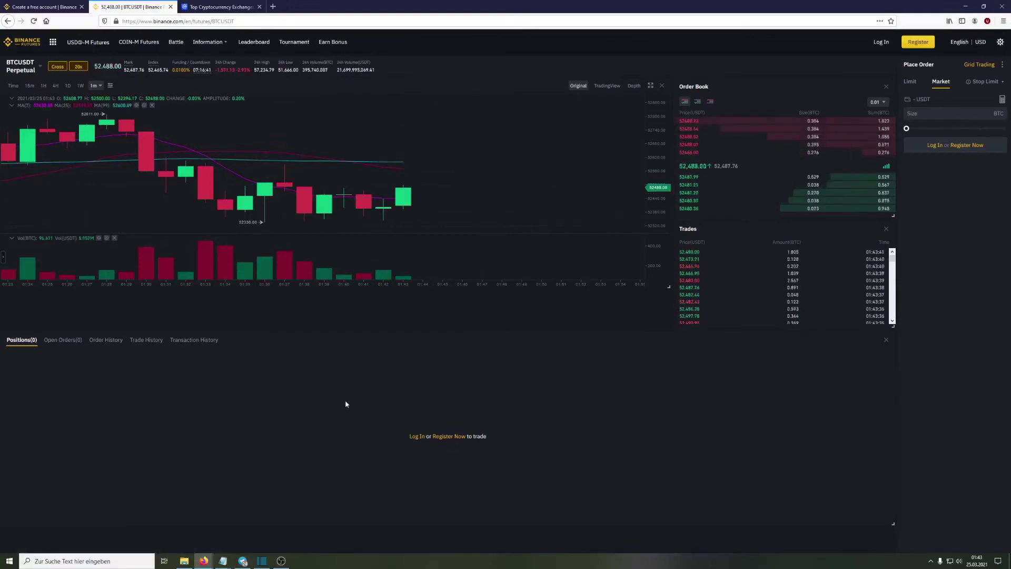
# Bring up CoinMarketCap's Top Cryptocurrency Spot Exchanges ranking, with Binance listed first.
pyautogui.click(209, 3)
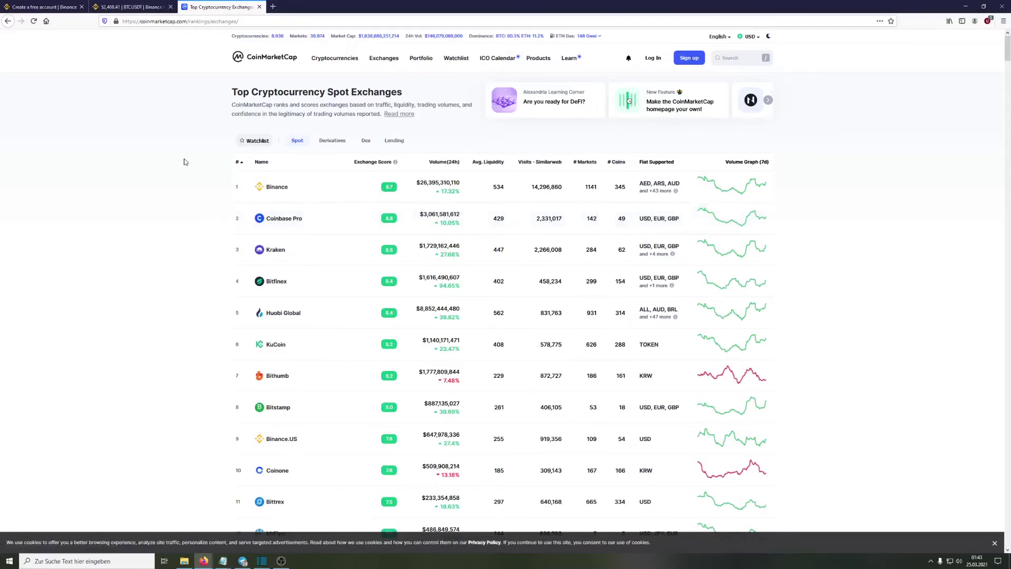
# Start a Binance free-account registration and paste the futures referral ID for the 10% commission discount.
pyautogui.click(132, 7)
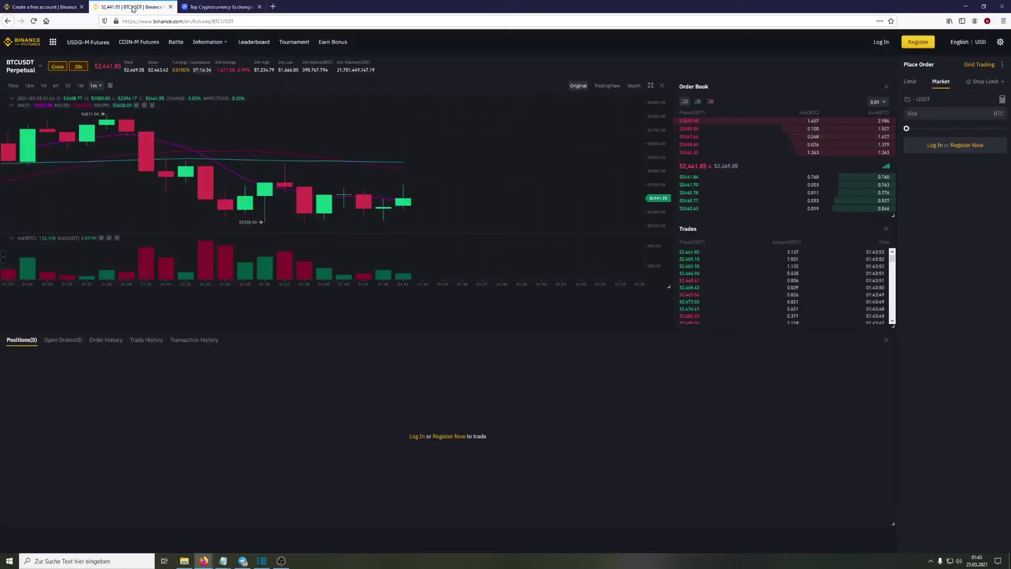
pyautogui.click(450, 437)
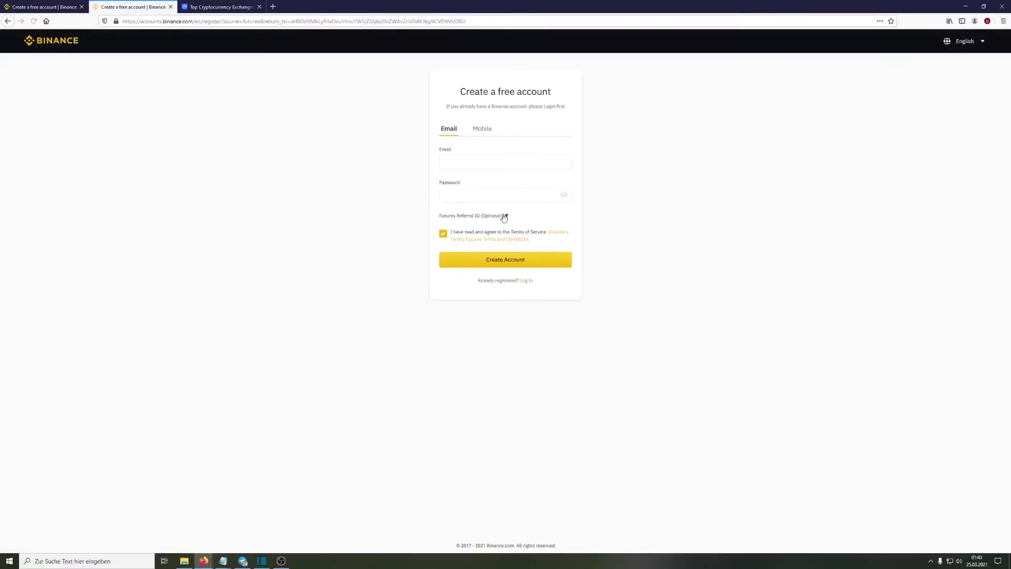
pyautogui.click(504, 215)
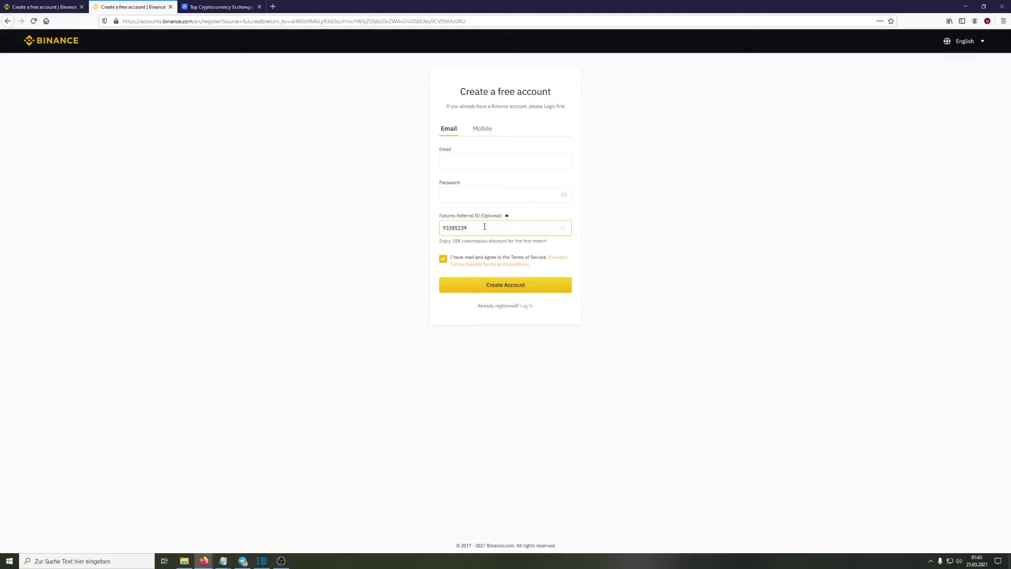
pyautogui.click(441, 241)
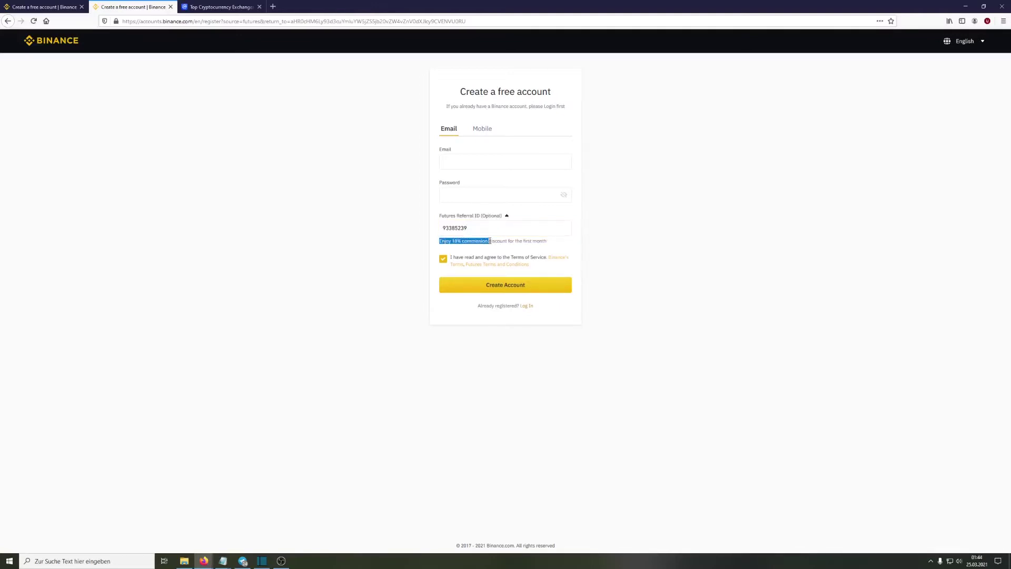
pyautogui.click(350, 189)
pyautogui.click(42, 7)
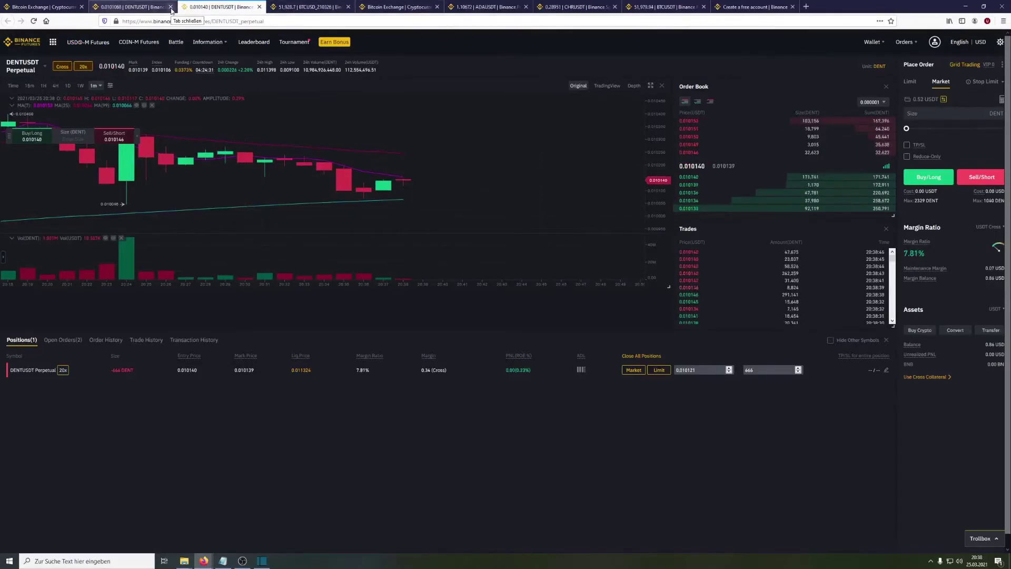
# Close the DENTUSDT tab, open the full Binance markets overview and search futures for 'ada'.
pyautogui.click(171, 7)
pyautogui.click(42, 7)
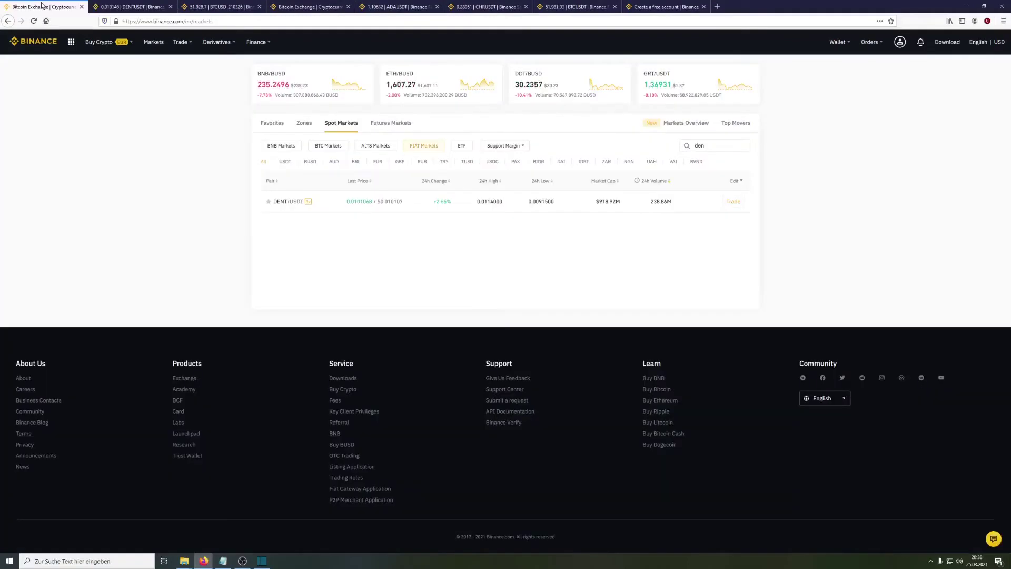
pyautogui.click(41, 43)
pyautogui.scroll(-3, 527, 337)
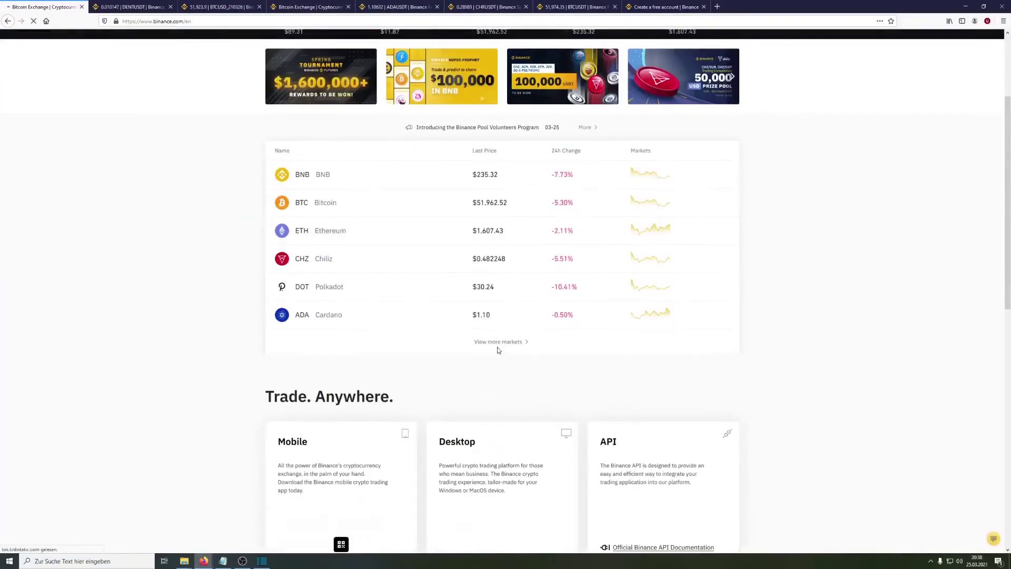
pyautogui.click(490, 342)
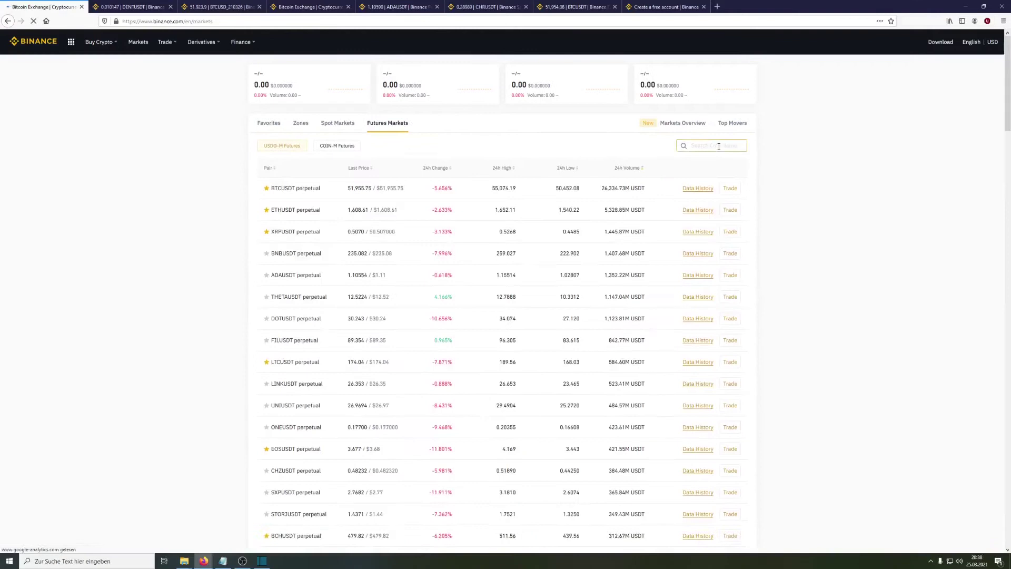
pyautogui.click(719, 146)
pyautogui.write('ada')
pyautogui.click(800, 172)
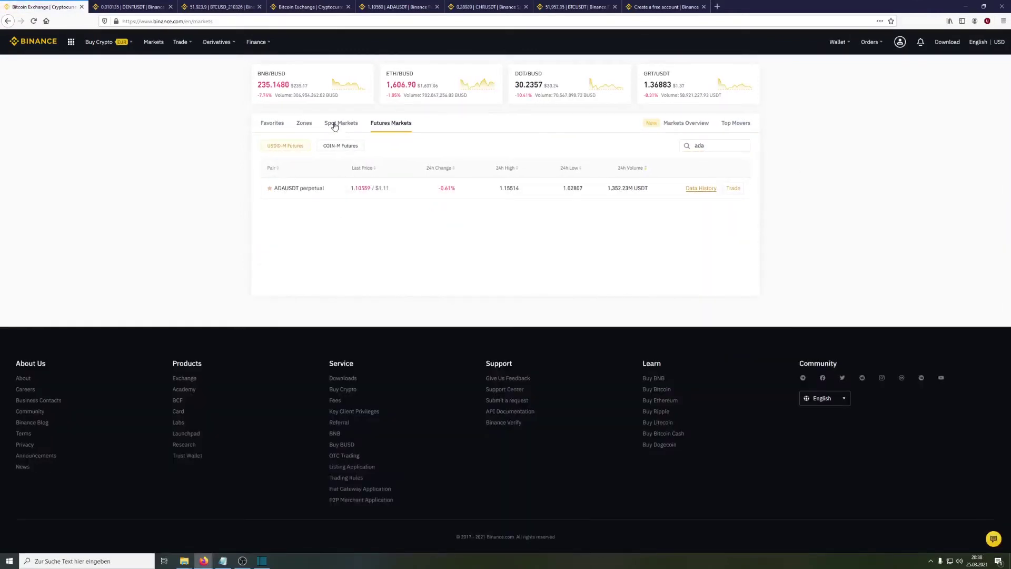
# Search the spot markets for 'ada' and view its BTC, ALTS and FIAT pairs.
pyautogui.click(334, 124)
pyautogui.click(711, 145)
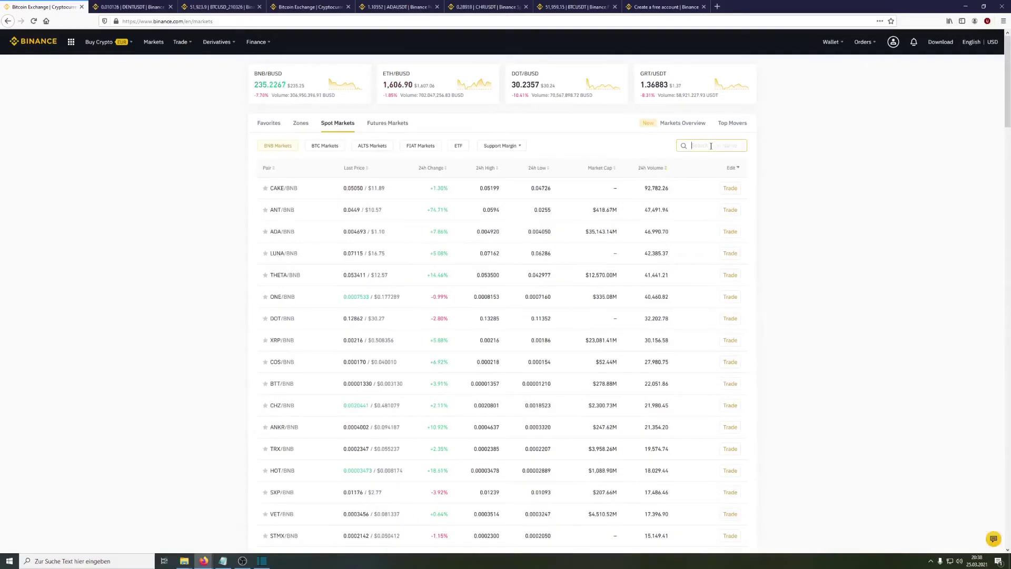
pyautogui.write('ada')
pyautogui.click(323, 146)
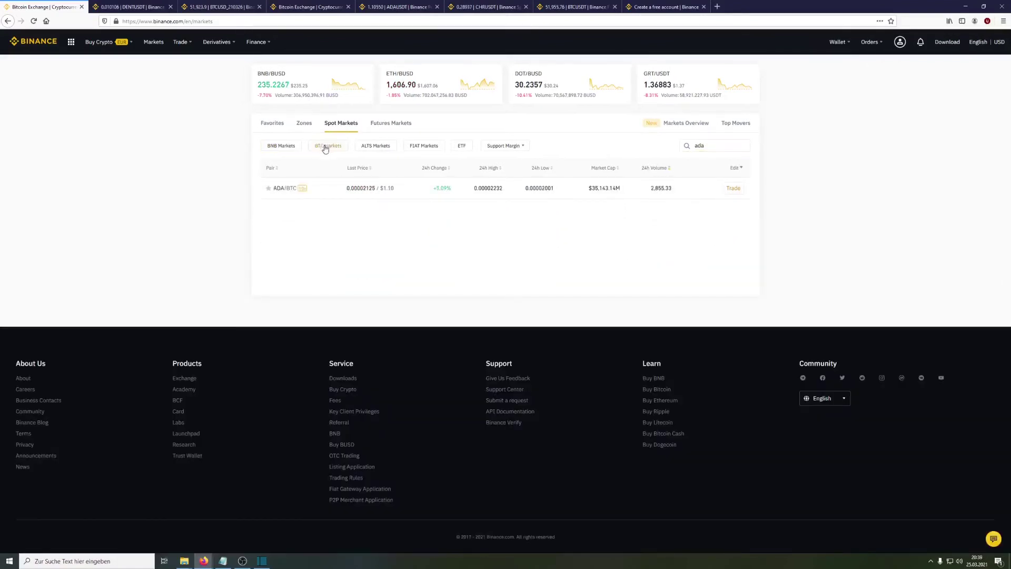
pyautogui.click(369, 147)
pyautogui.click(422, 147)
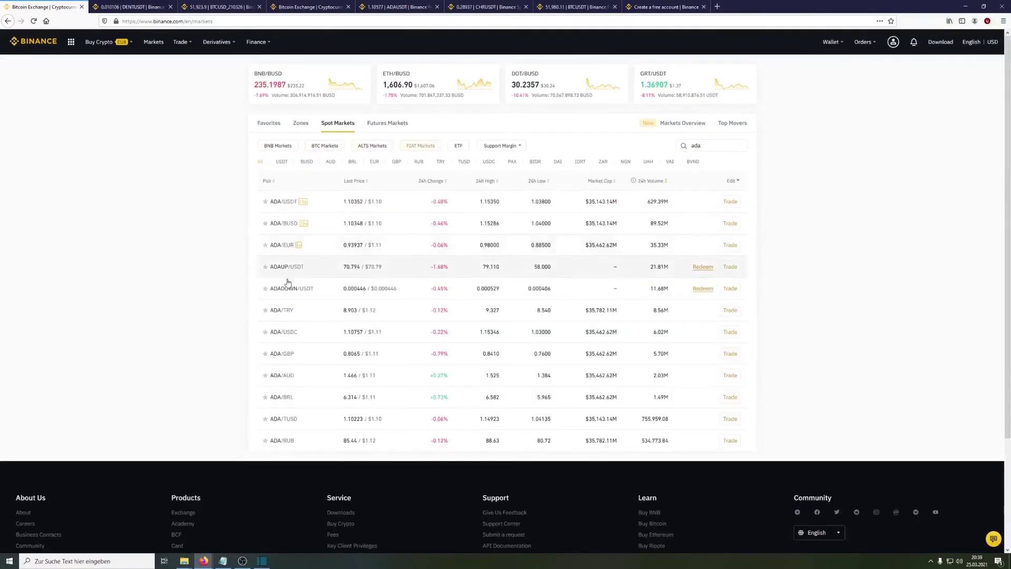
# Find ADAUSDT in the futures list and open its perpetual trading page.
pyautogui.click(400, 124)
pyautogui.click(732, 147)
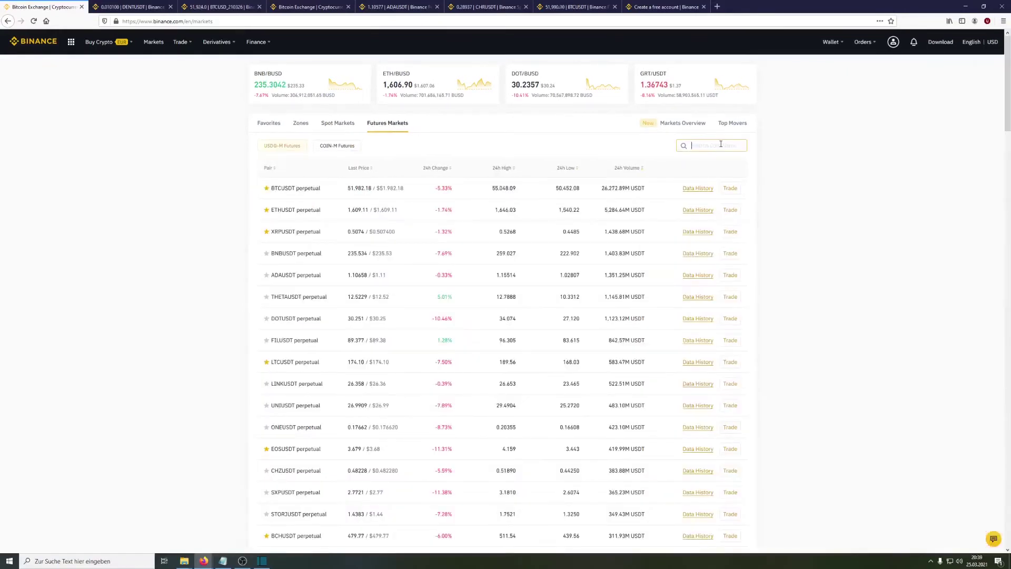
pyautogui.click(732, 188)
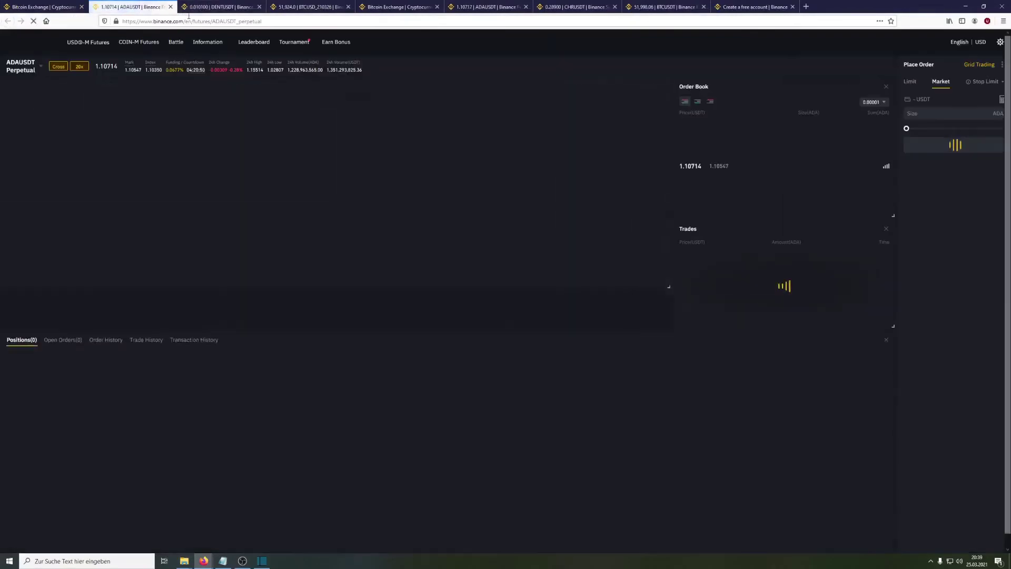
# Set the ADAUSDT perpetual contract leverage to 75x and confirm it.
pyautogui.click(79, 66)
pyautogui.click(535, 359)
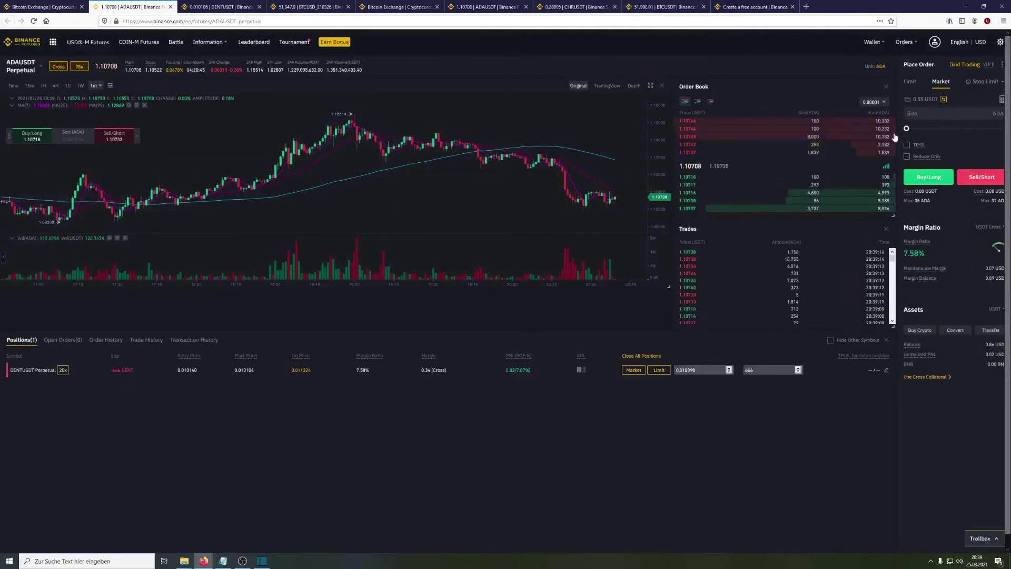
pyautogui.click(43, 6)
# View the Wallet's Fiat and Spot balances, then go back to the ADAUSDT Perpetual tab.
pyautogui.moveTo(845, 49)
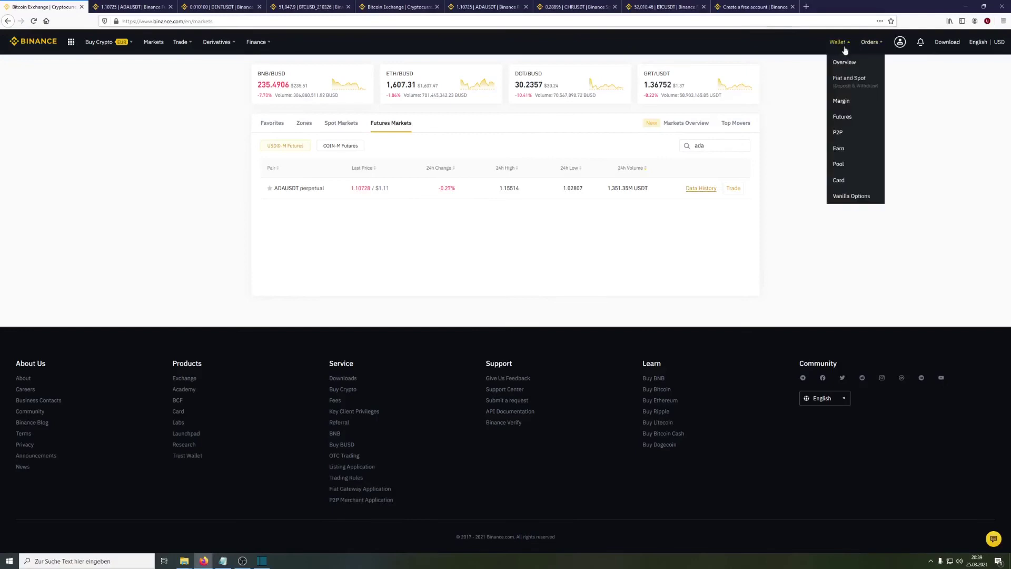
pyautogui.click(851, 79)
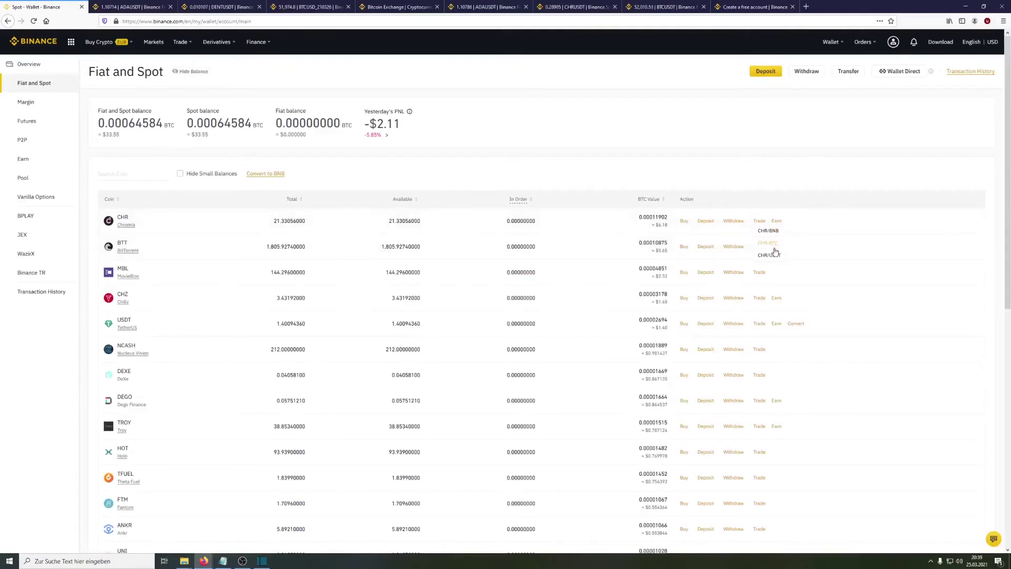
pyautogui.click(153, 7)
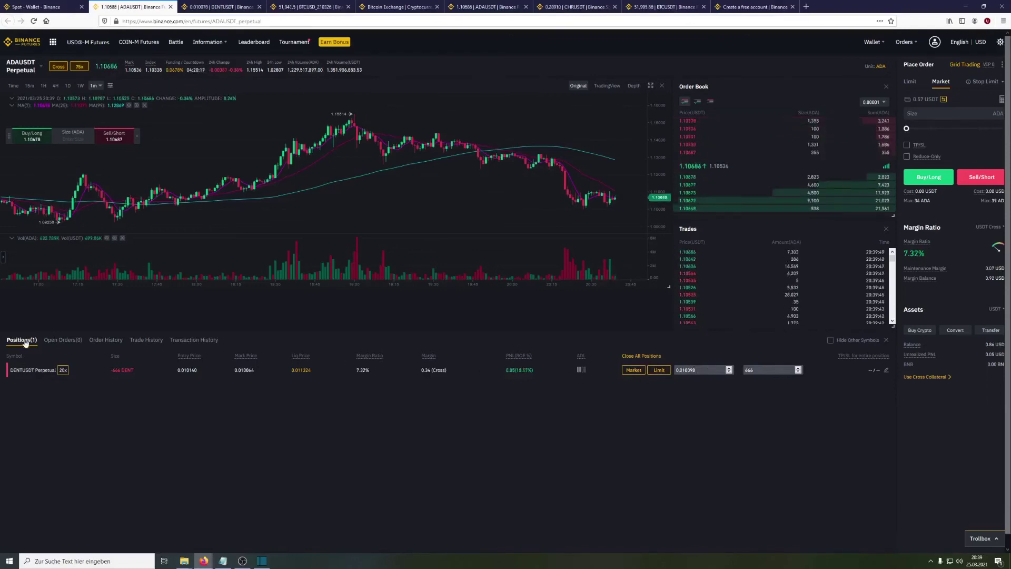
# Show the futures Order History, then the Trade History with executed DENTUSDT trades and fees.
pyautogui.click(106, 340)
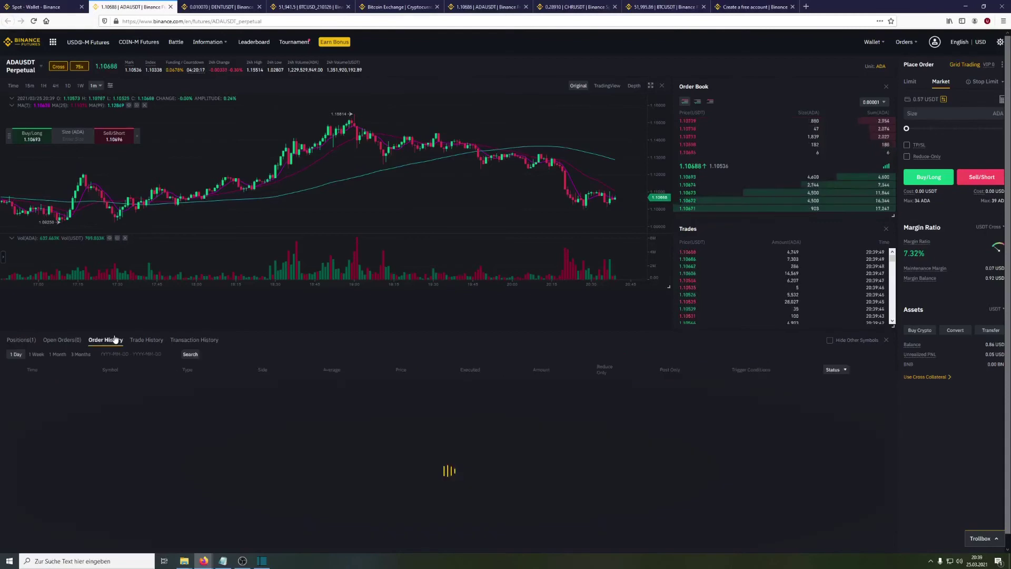
pyautogui.click(146, 340)
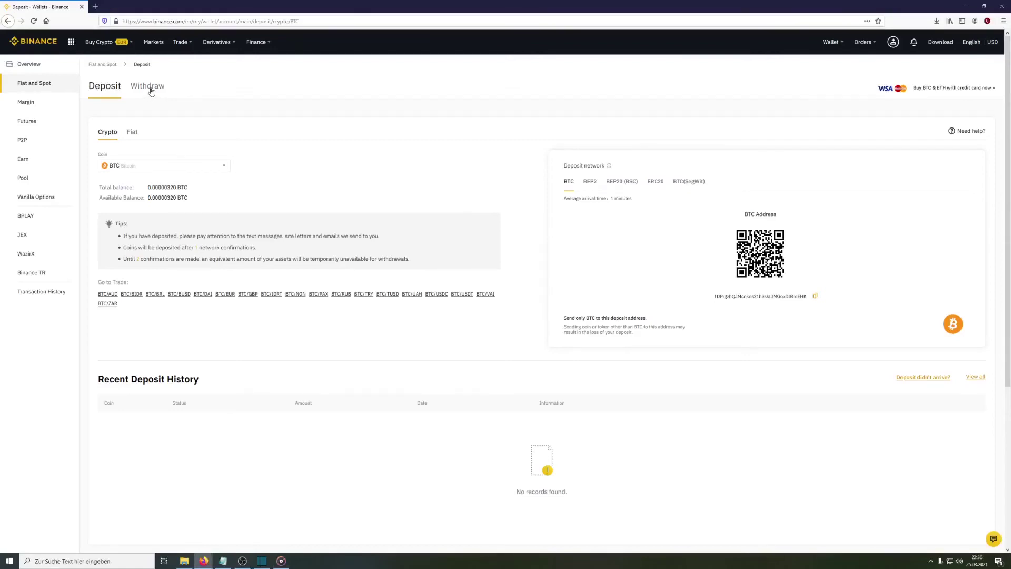
# Open BTC crypto withdrawal, go through its guide, check the EUR fiat options, then return to Crypto.
pyautogui.click(152, 89)
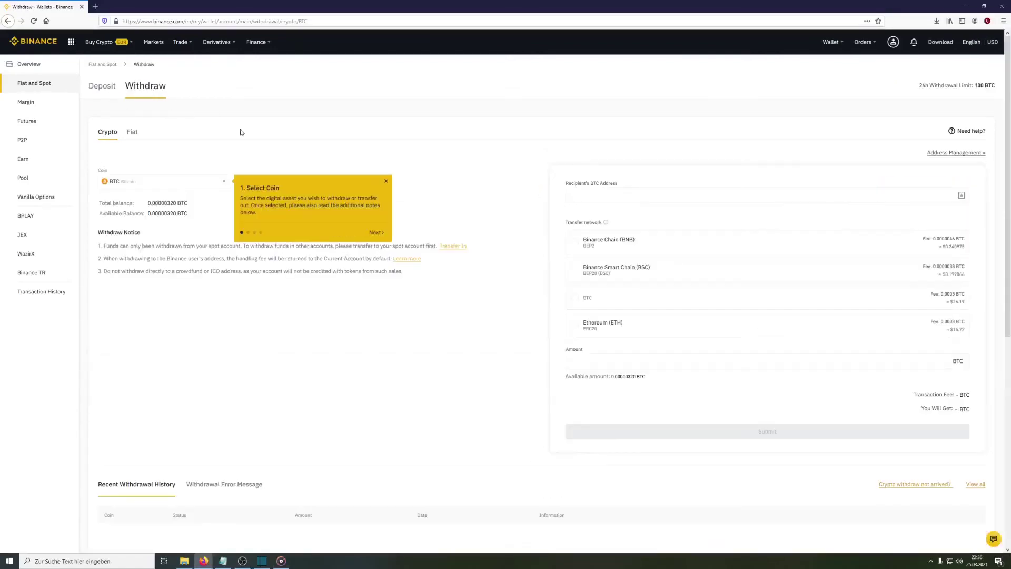
pyautogui.click(377, 232)
pyautogui.click(556, 228)
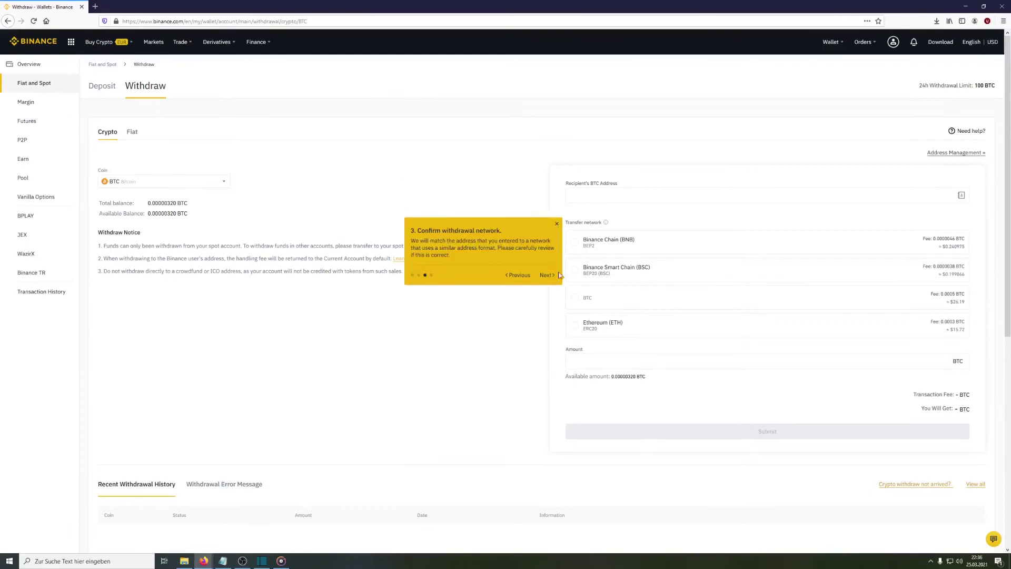
pyautogui.click(550, 277)
pyautogui.click(558, 350)
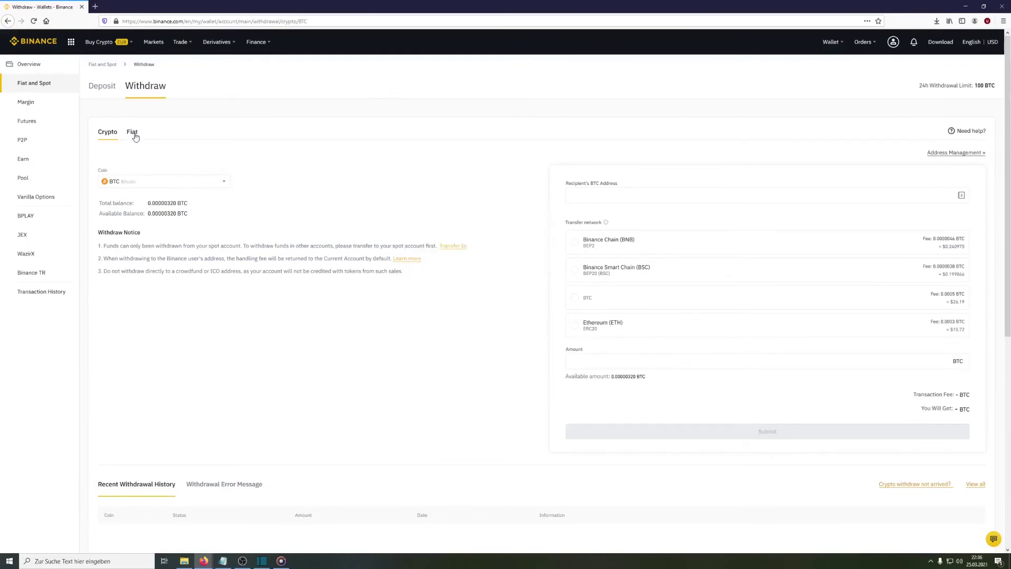
pyautogui.click(132, 131)
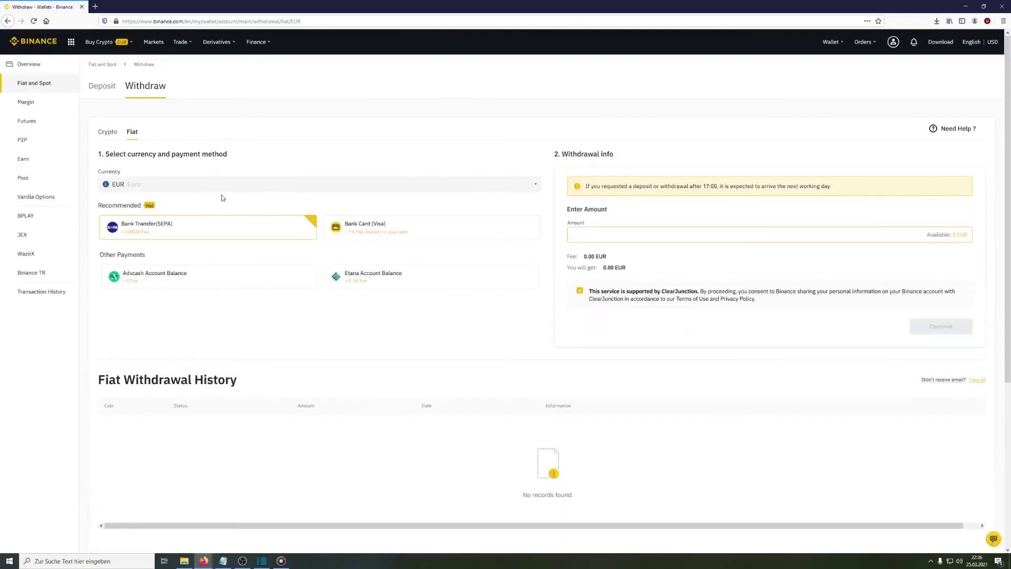
pyautogui.click(106, 133)
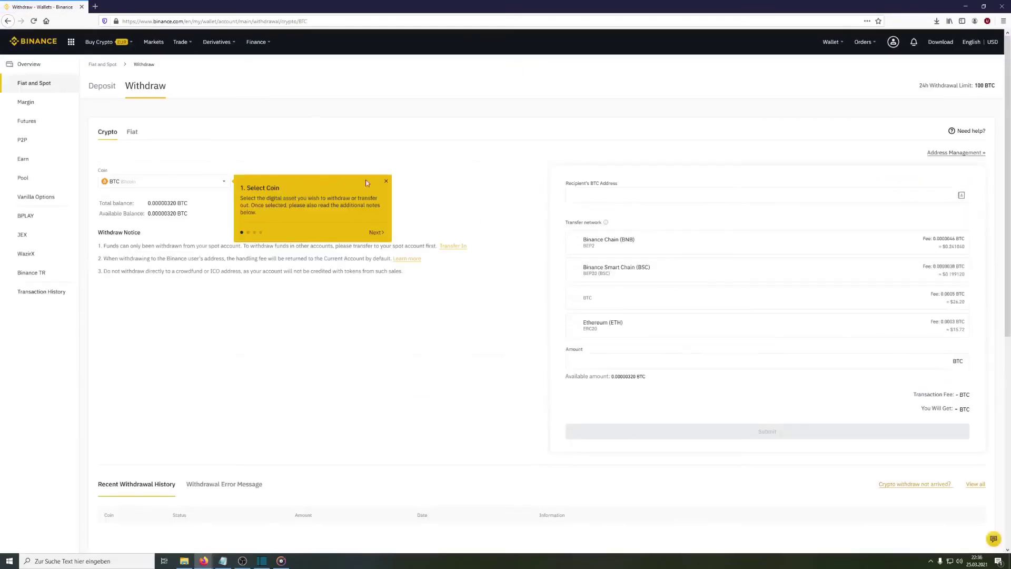
# Search 'bal' in the Coin list and select BAL, showing 0.00411550 BAL with BSC and Ethereum networks.
pyautogui.click(387, 182)
pyautogui.click(202, 184)
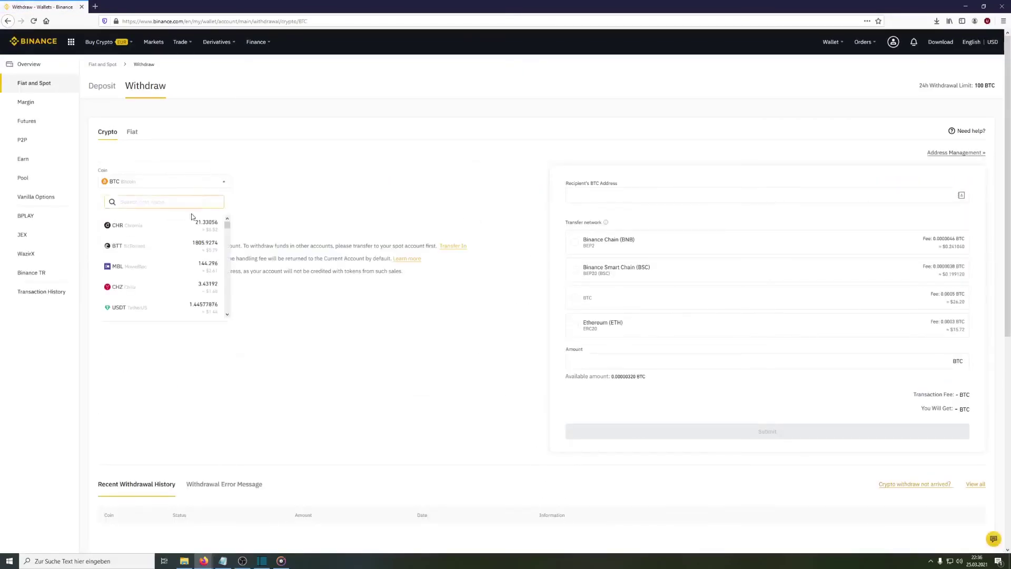
pyautogui.moveTo(227, 227); pyautogui.dragTo(230, 261)
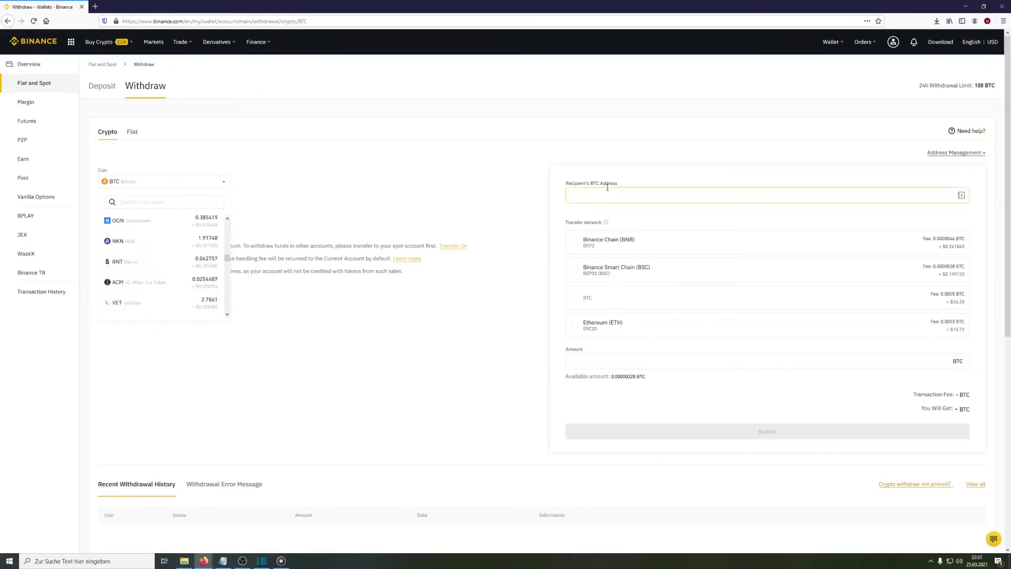
pyautogui.click(161, 201)
pyautogui.write('bal')
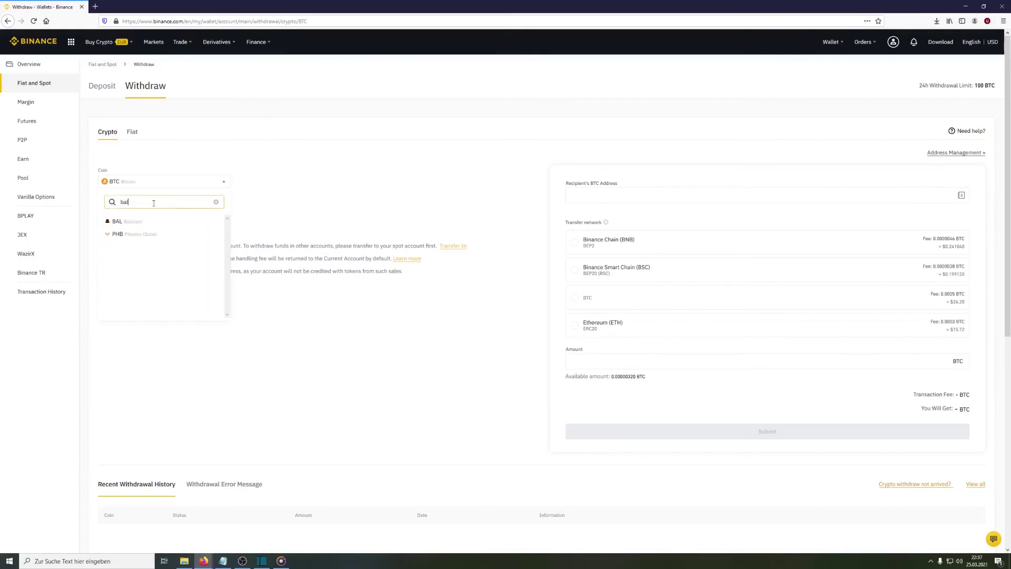
pyautogui.click(131, 222)
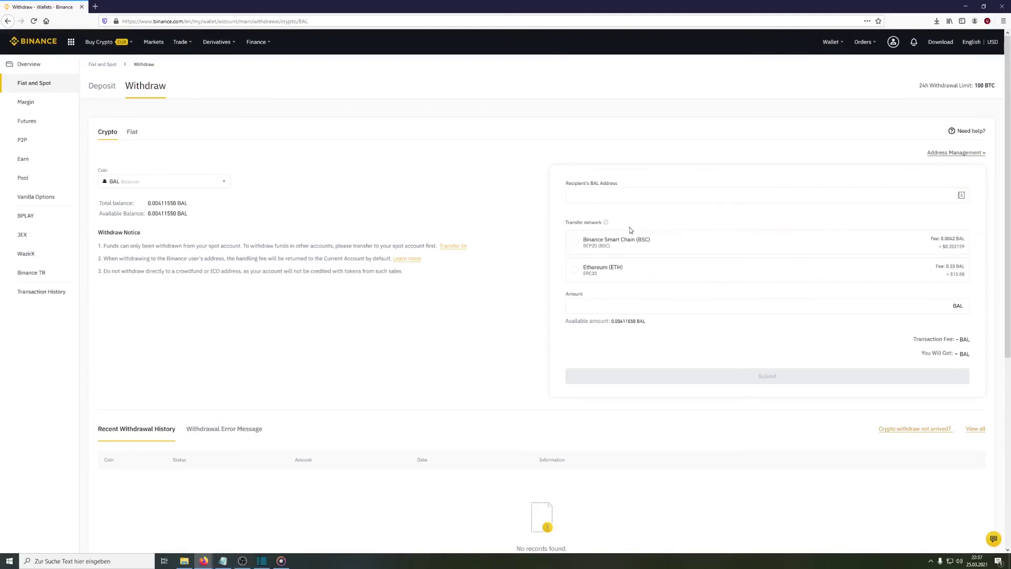
pyautogui.moveTo(589, 222); pyautogui.dragTo(592, 242)
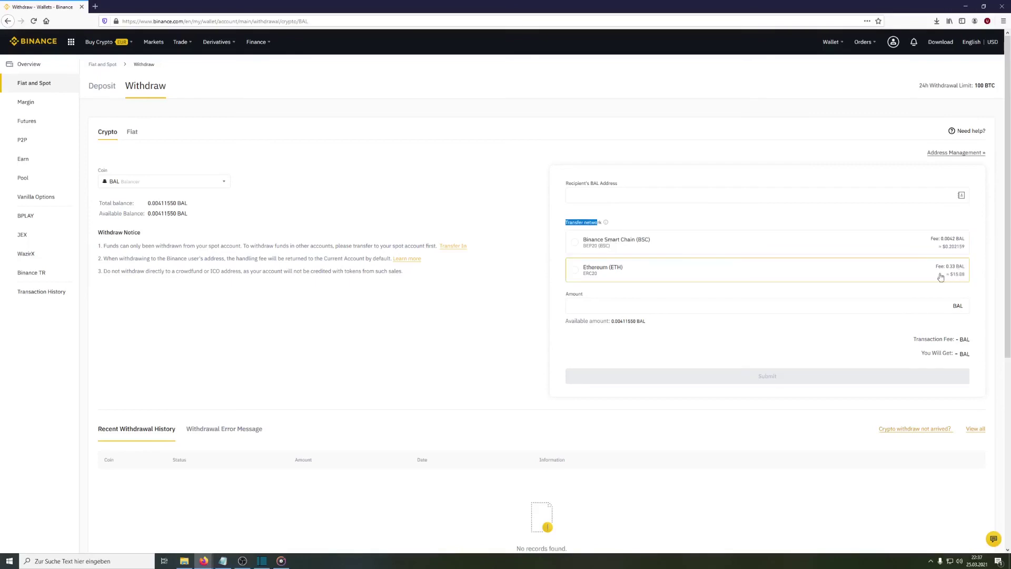
# Select the BSC network for BAL, then close its Safety reminder without confirming.
pyautogui.click(627, 247)
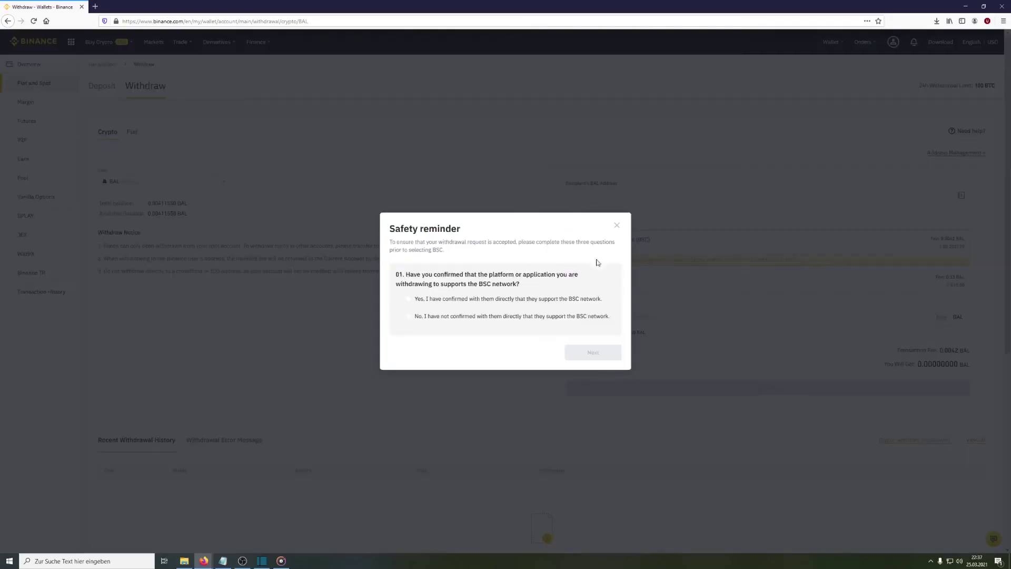
pyautogui.click(615, 227)
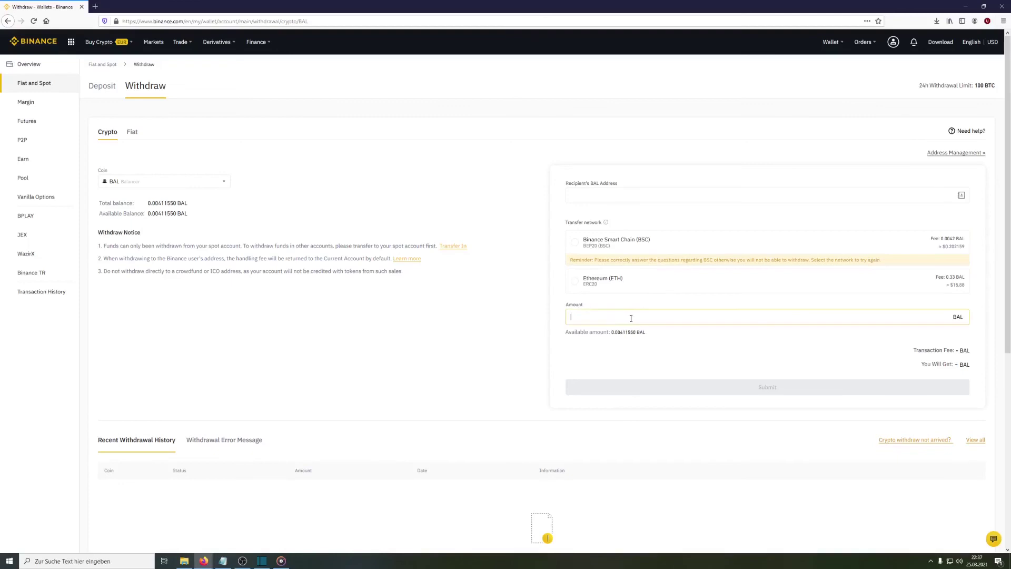